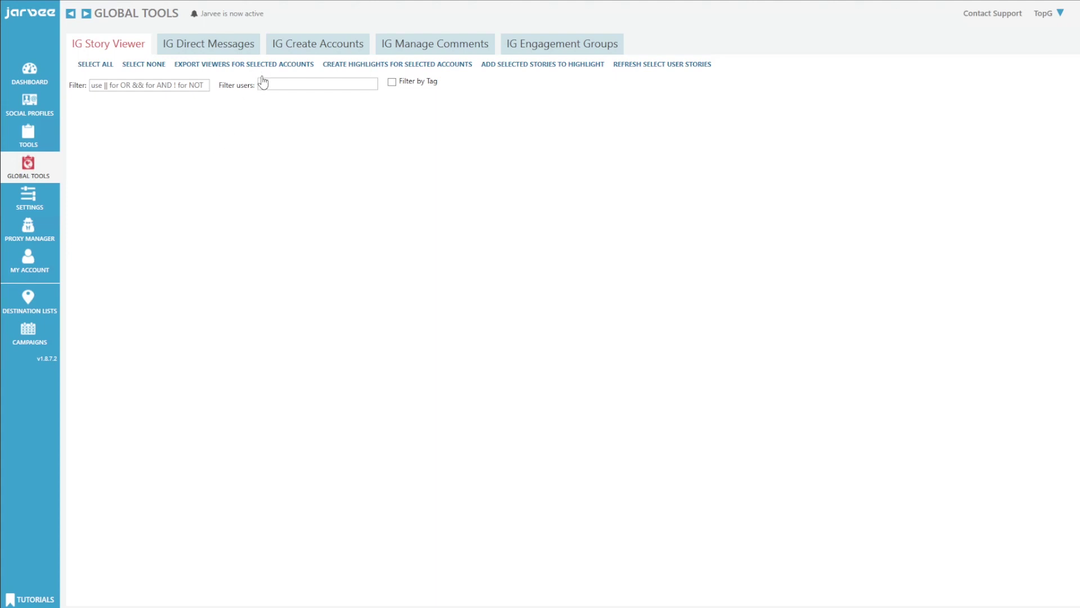
- Add a new Facebook profile to the social profiles
{"action": "left_click", "coordinate": [28, 231]}
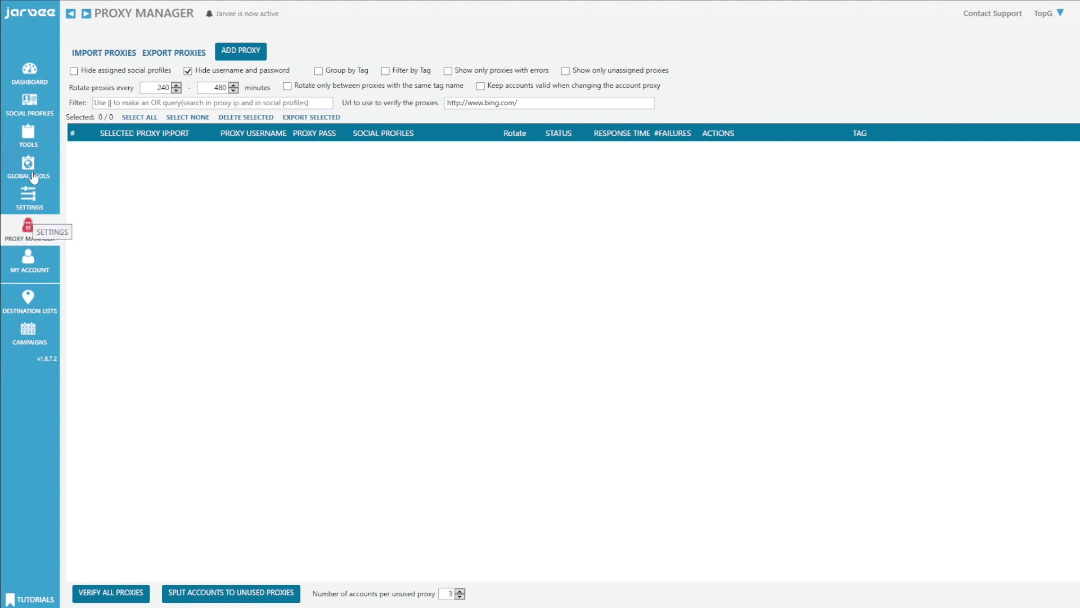
{"action": "left_click", "coordinate": [33, 123]}
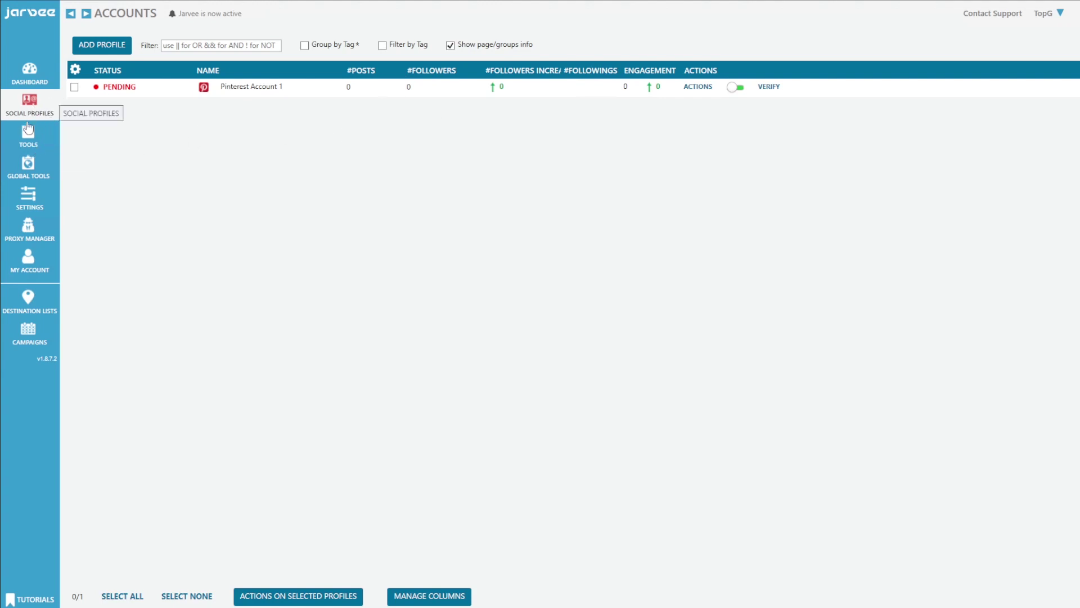
{"action": "left_click", "coordinate": [113, 49]}
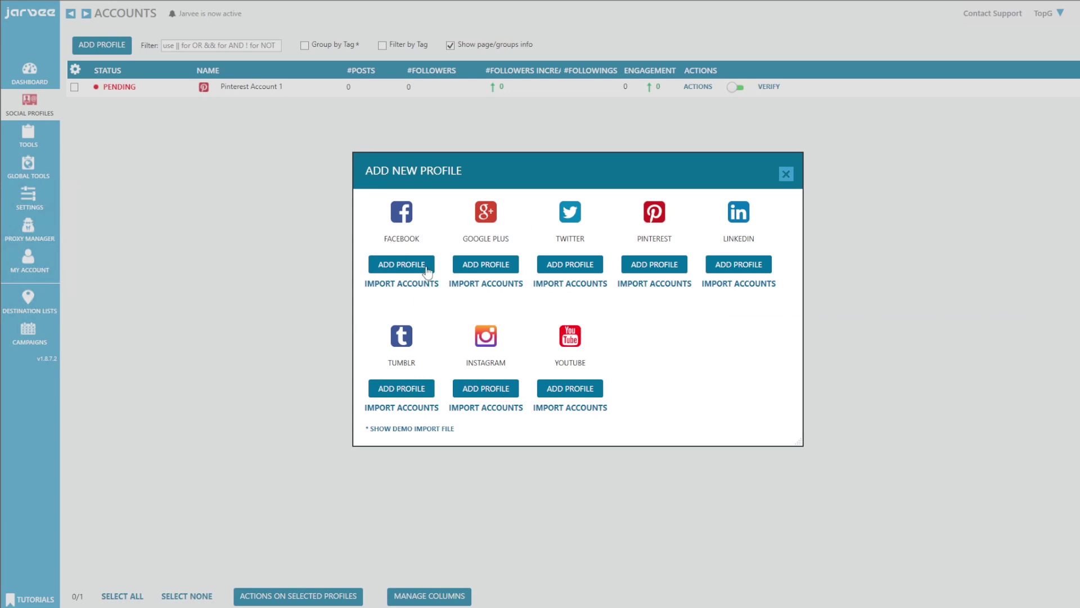
{"action": "left_click", "coordinate": [388, 263]}
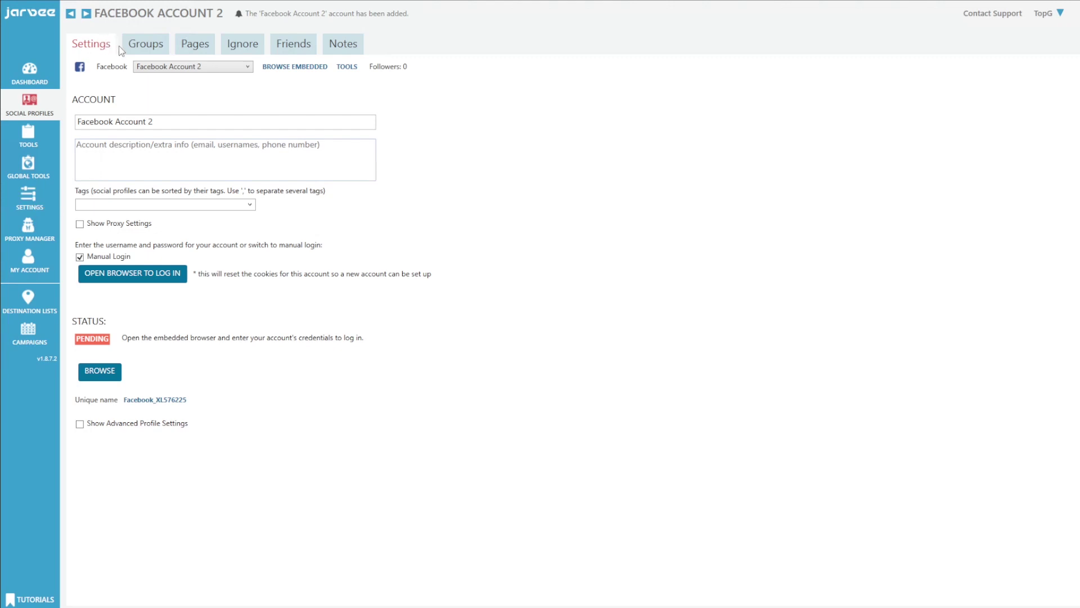
- Replace the default name of the new Facebook account with the account holder's name
{"action": "left_click_drag", "start_coordinate": [157, 122], "coordinate": [99, 122]}
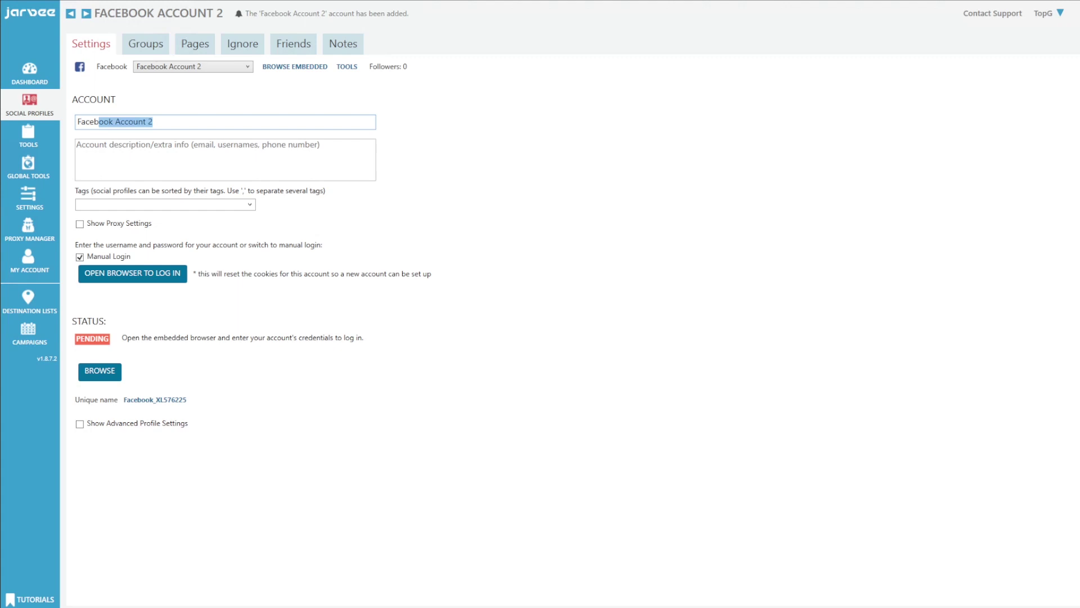
{"action": "key", "text": "ctrl+a"}
{"action": "type", "text": "Josh"}
{"action": "key", "text": "BackSpace"}
{"action": "key", "text": "BackSpace"}
{"action": "key", "text": "BackSpace"}
{"action": "type", "text": "ason S"}
{"action": "left_click", "coordinate": [185, 202]}
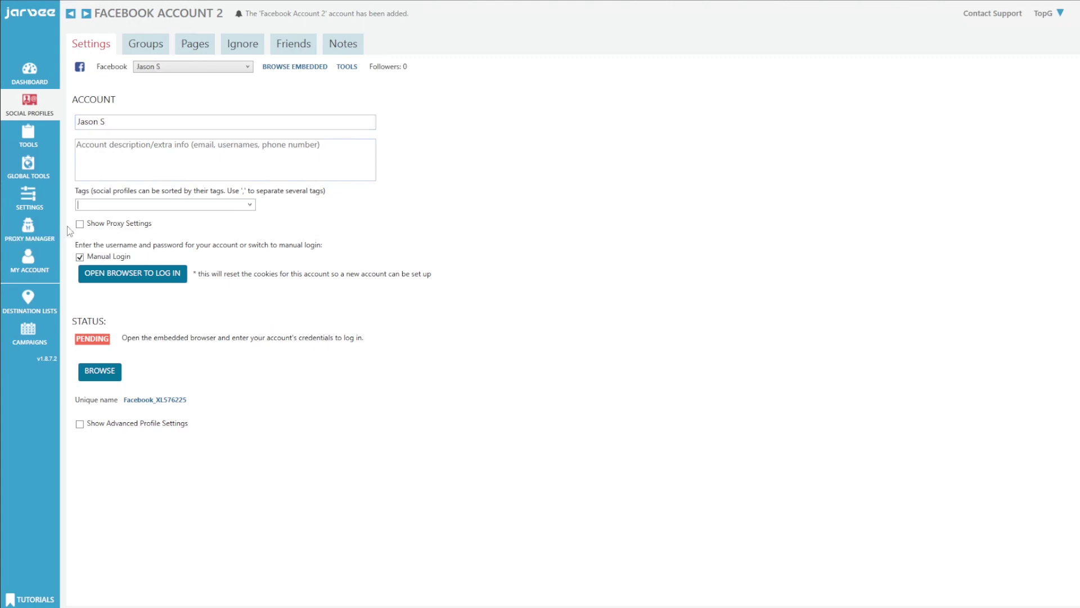
- Show the proxy settings for the Facebook account and go through the empty proxy fields
{"action": "left_click", "coordinate": [88, 226]}
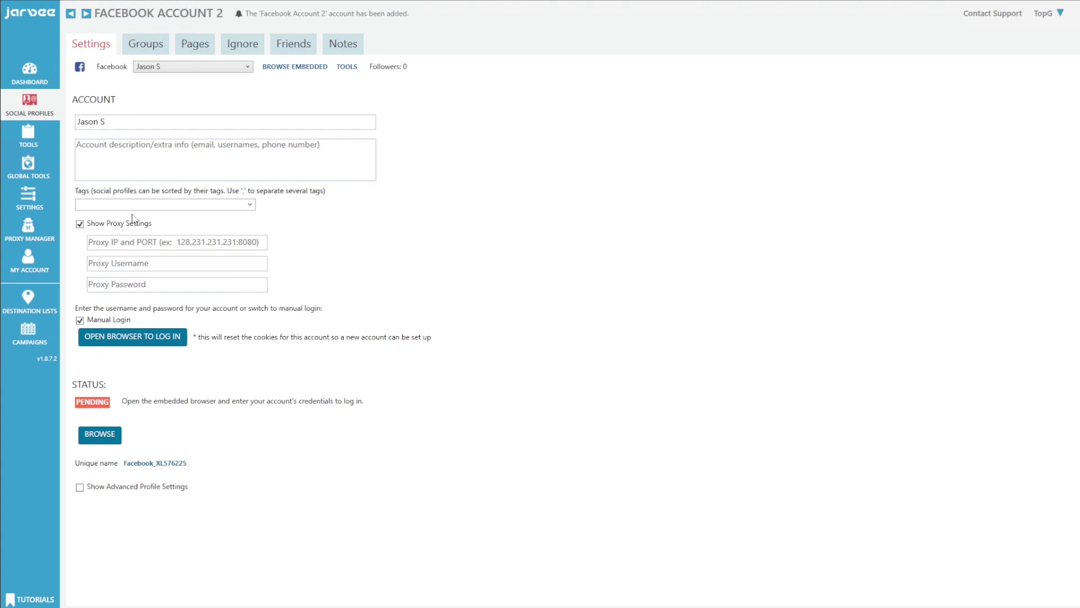
{"action": "left_click", "coordinate": [177, 243]}
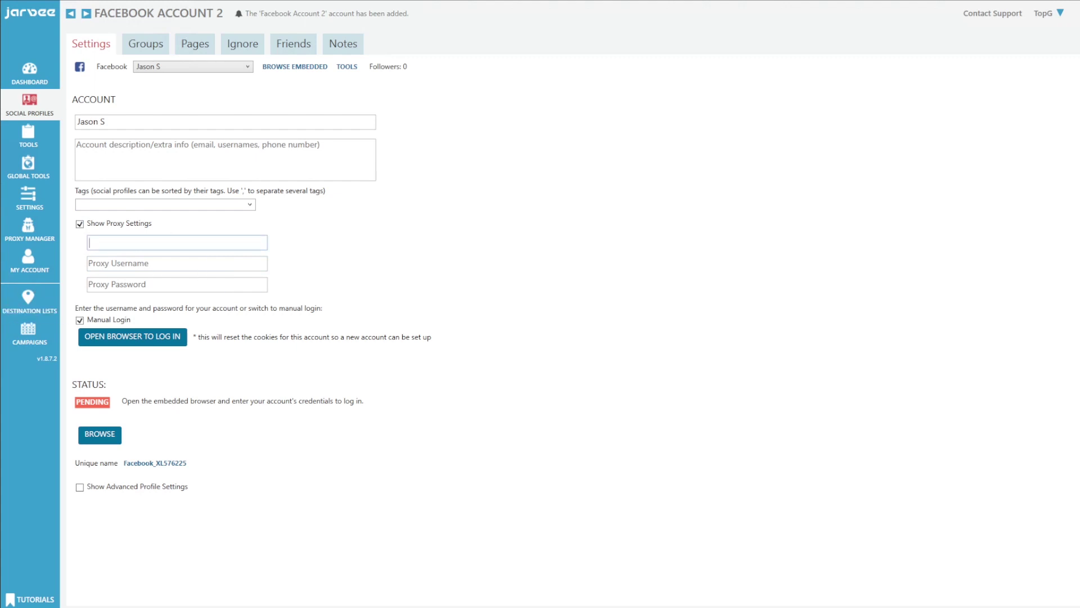
{"action": "left_click", "coordinate": [234, 221]}
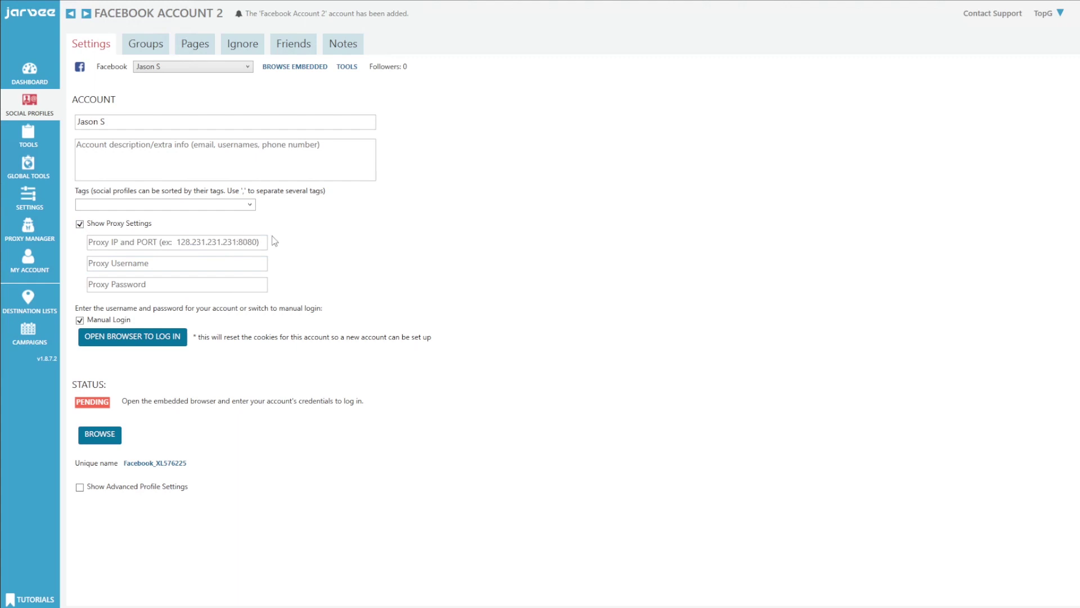
{"action": "left_click", "coordinate": [177, 258]}
{"action": "key", "text": "Tab"}
- Open the embedded browser for the Facebook account and close it again
{"action": "left_click", "coordinate": [137, 405]}
{"action": "left_click", "coordinate": [105, 437]}
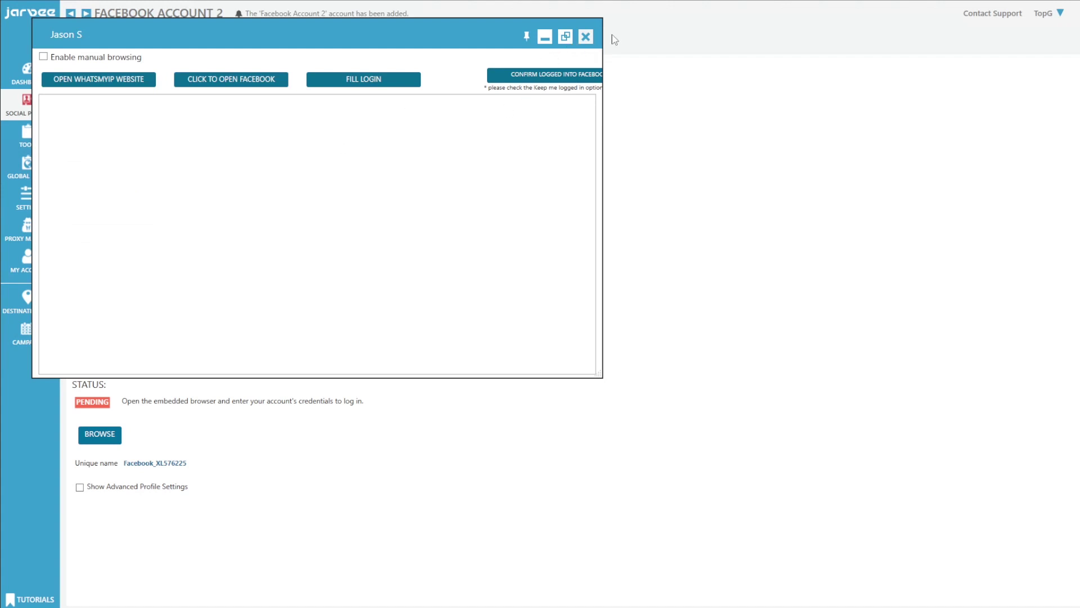
{"action": "left_click", "coordinate": [588, 37]}
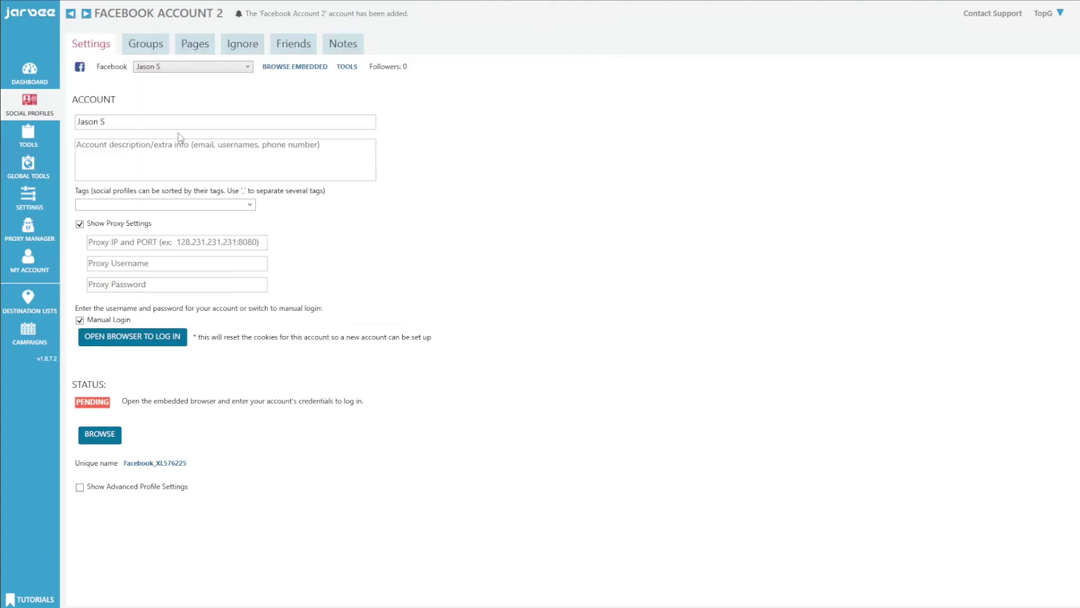
- Turn off manual login to inspect the username and password fields, and turn it back on
{"action": "left_click", "coordinate": [80, 321]}
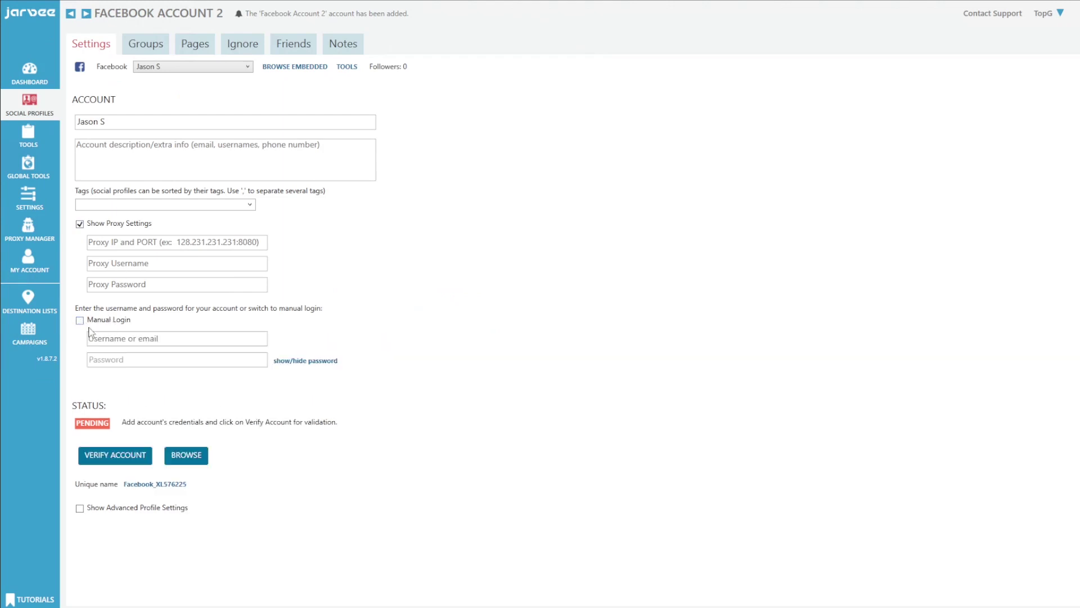
{"action": "left_click", "coordinate": [124, 338]}
{"action": "key", "text": "Tab"}
{"action": "left_click", "coordinate": [80, 321]}
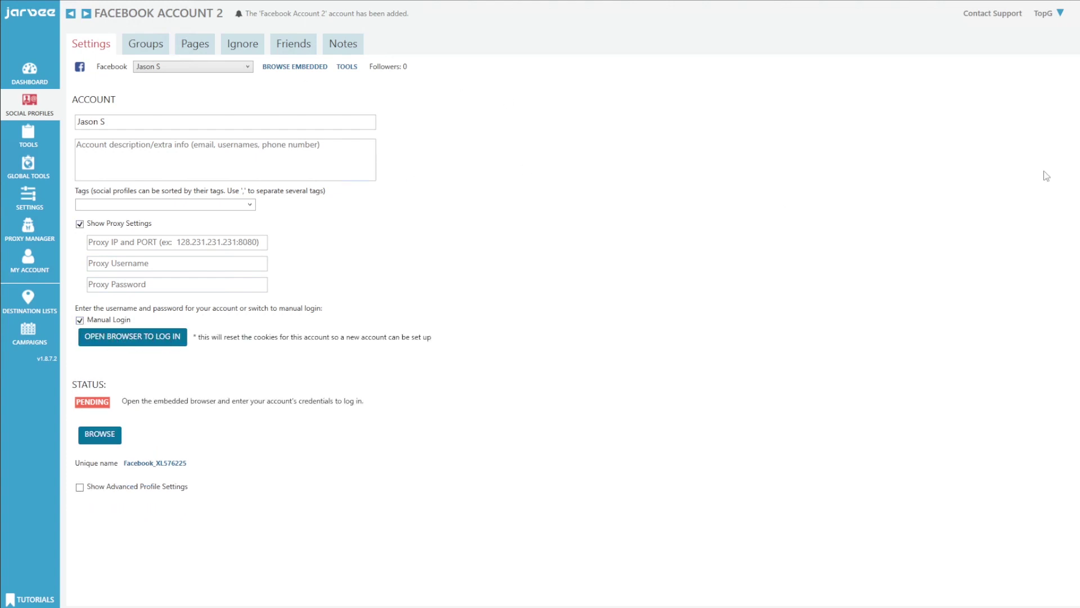
- Look through the Facebook account's groups, friends, ignore and pages sections
{"action": "left_click", "coordinate": [148, 45]}
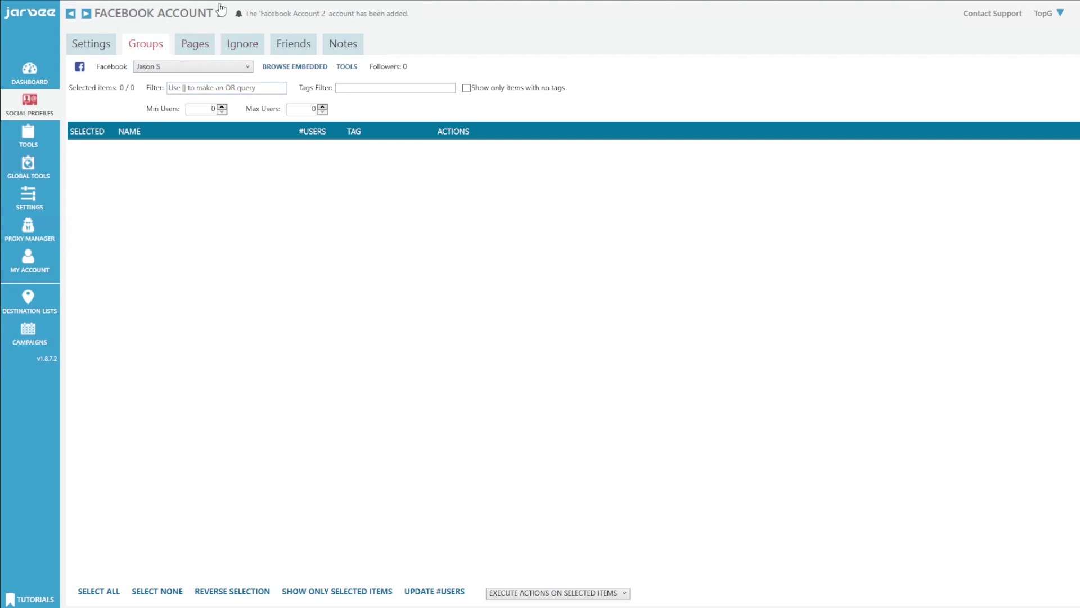
{"action": "left_click", "coordinate": [289, 42]}
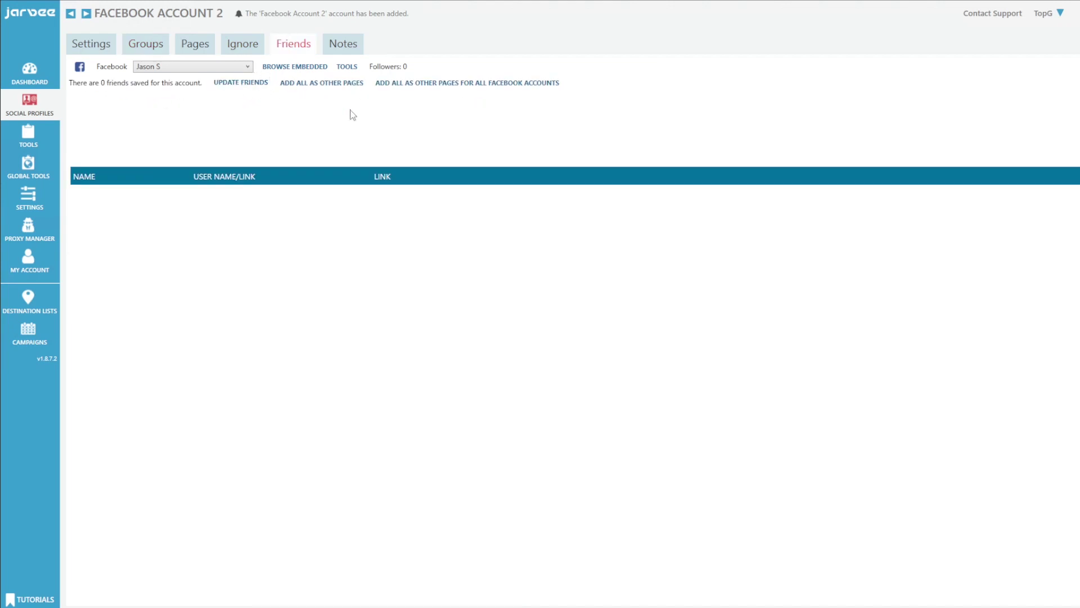
{"action": "left_click", "coordinate": [245, 44]}
{"action": "left_click", "coordinate": [197, 40]}
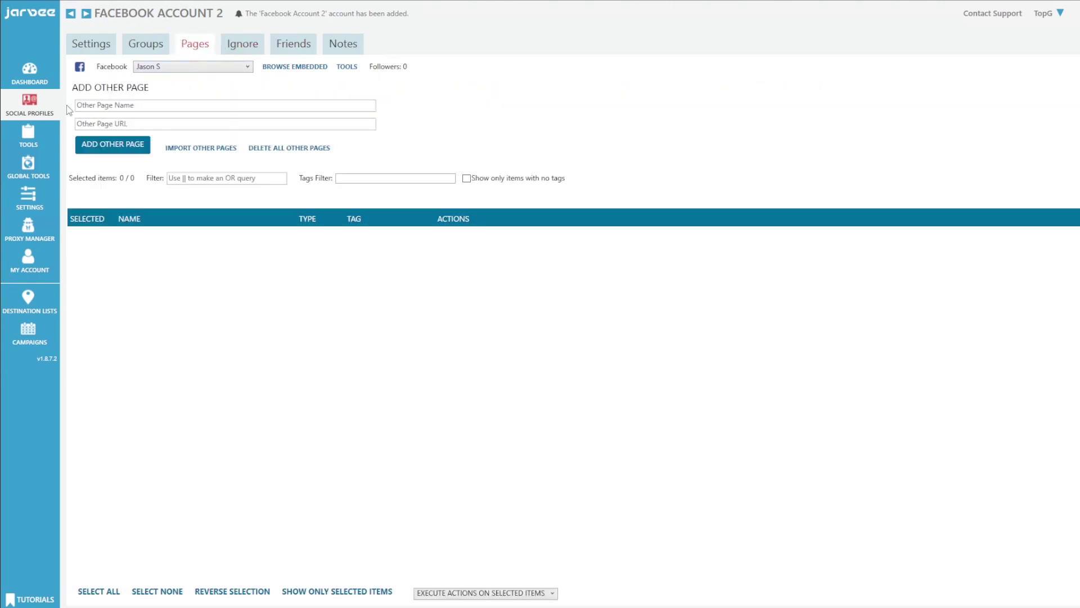
- Add a Twitter profile and a YouTube profile to the social profiles
{"action": "left_click", "coordinate": [28, 106]}
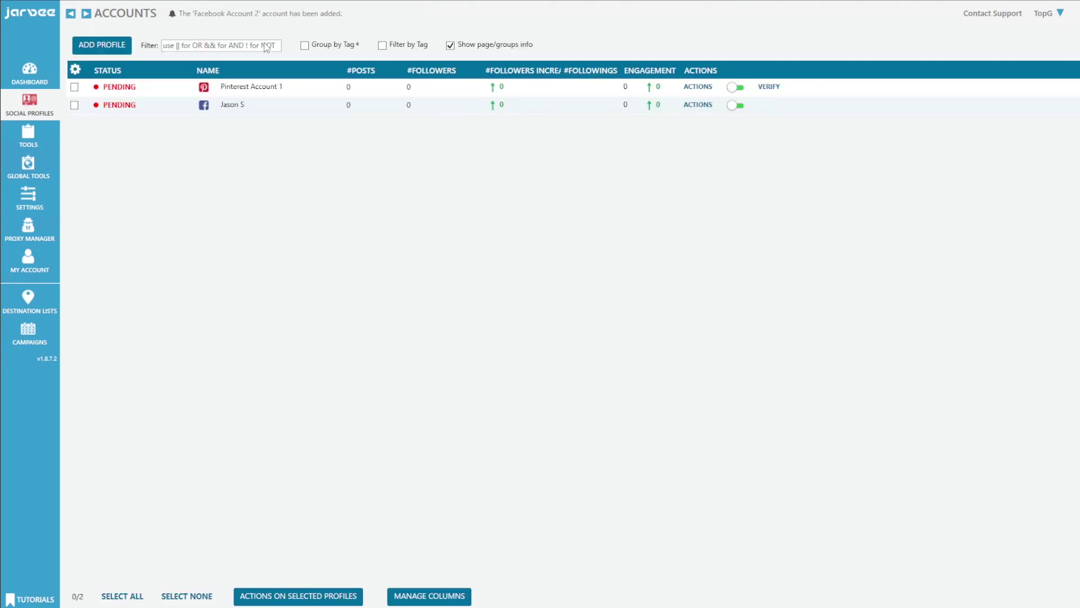
{"action": "left_click", "coordinate": [123, 48]}
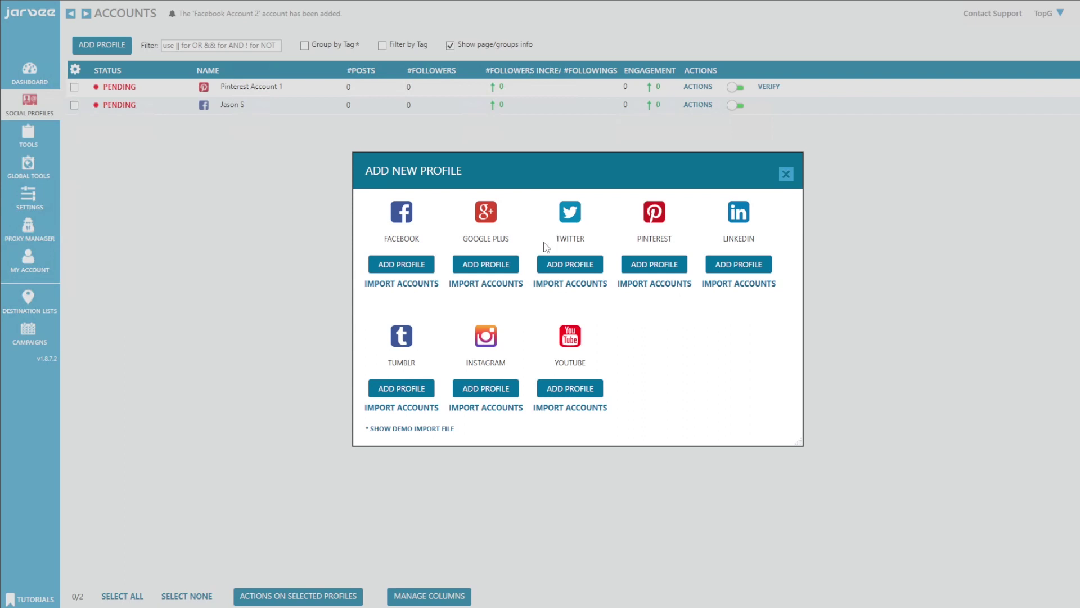
{"action": "left_click", "coordinate": [555, 261]}
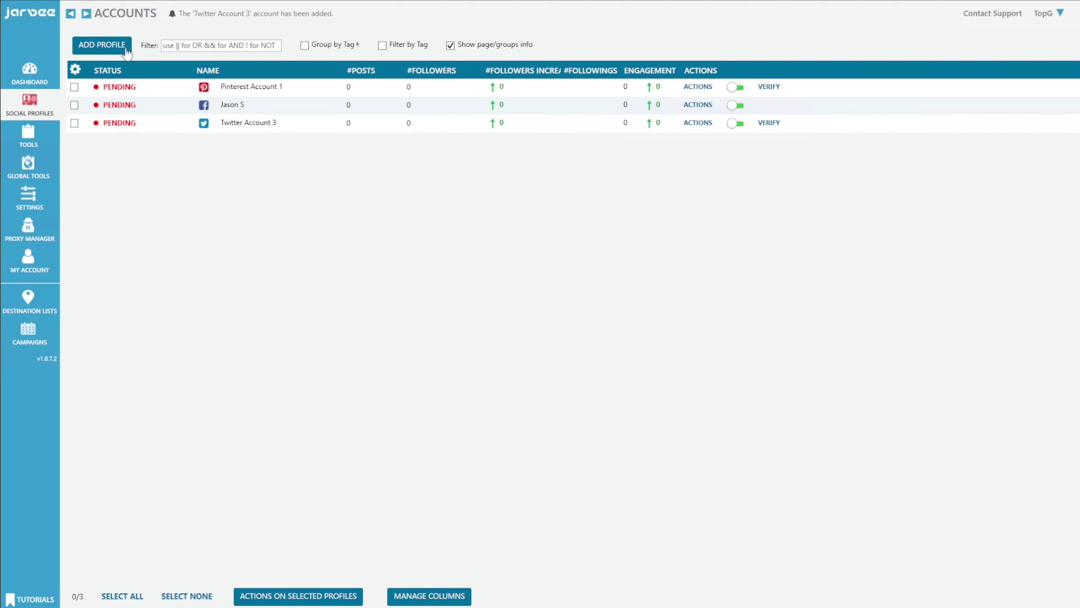
{"action": "left_click", "coordinate": [102, 45]}
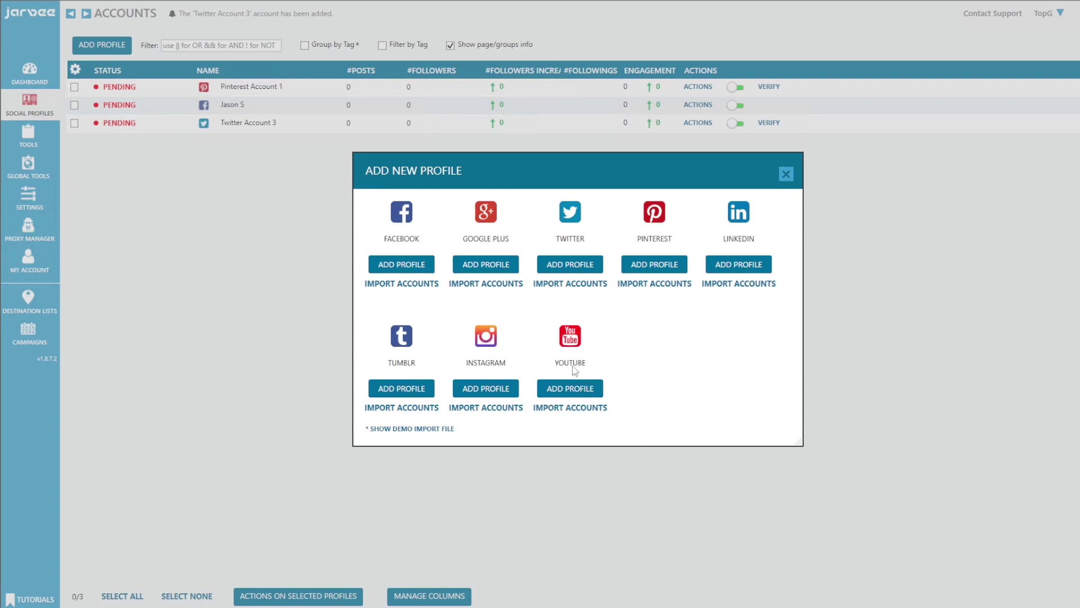
{"action": "left_click", "coordinate": [572, 388]}
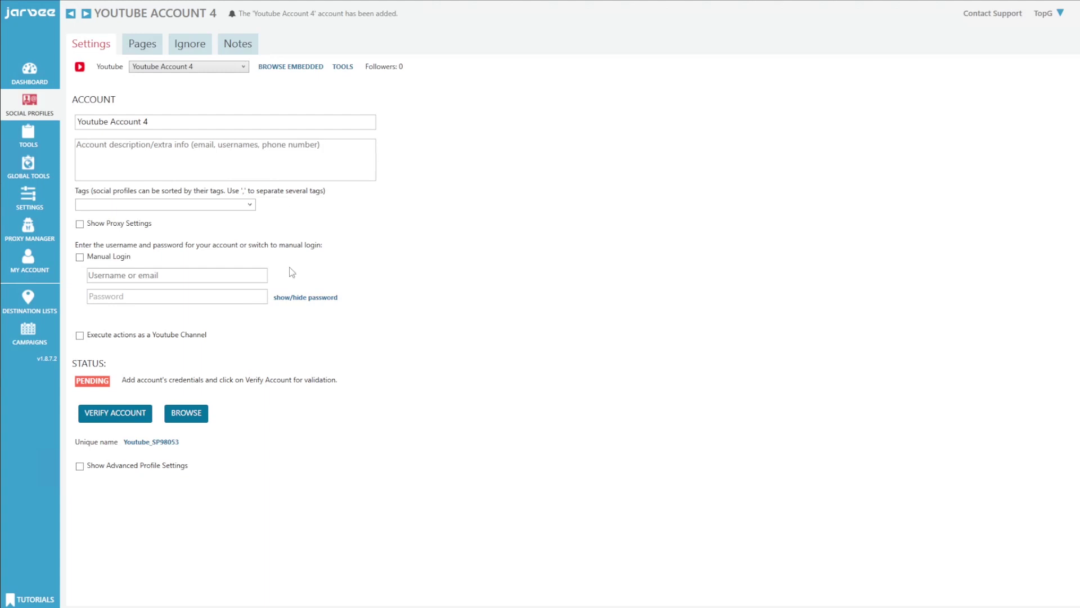
- Review the per-account tools and the global Instagram account creation, story viewer, direct message and engagement group tools
{"action": "left_click", "coordinate": [51, 135]}
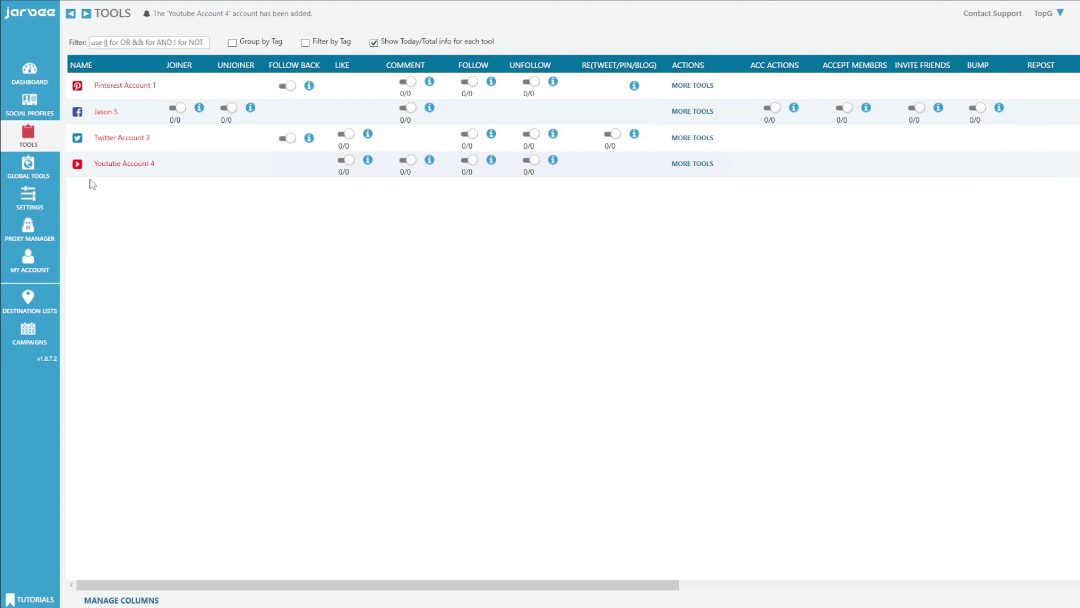
{"action": "left_click", "coordinate": [56, 179]}
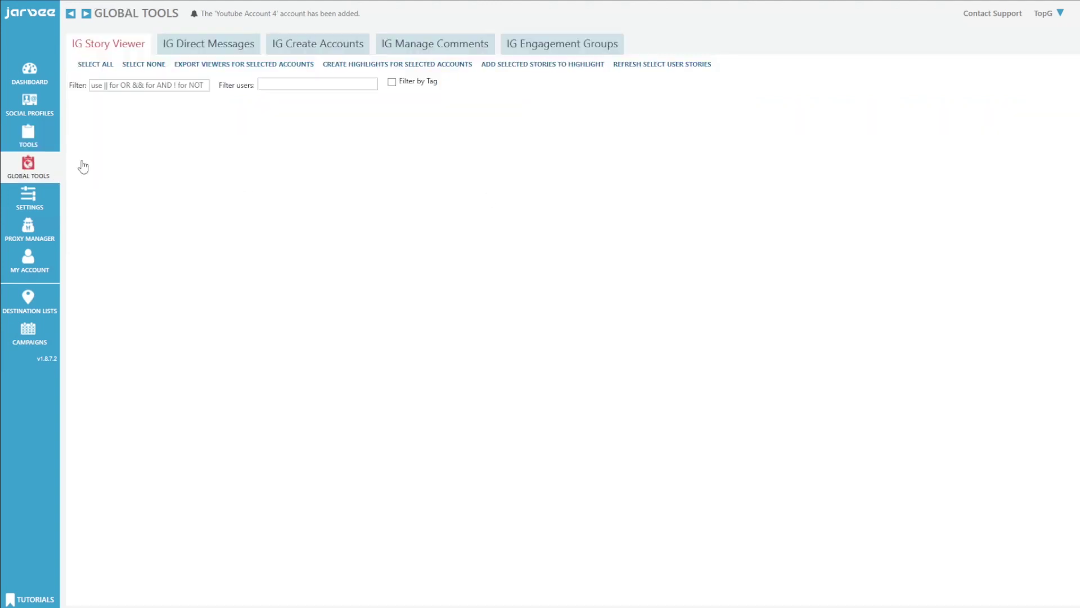
{"action": "left_click", "coordinate": [309, 55]}
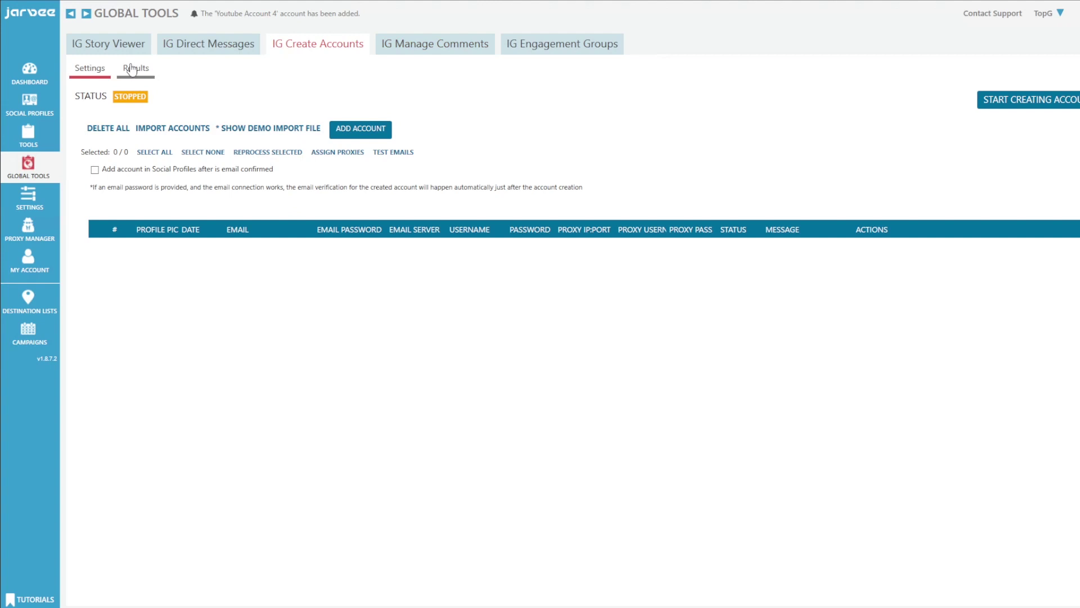
{"action": "left_click", "coordinate": [121, 49]}
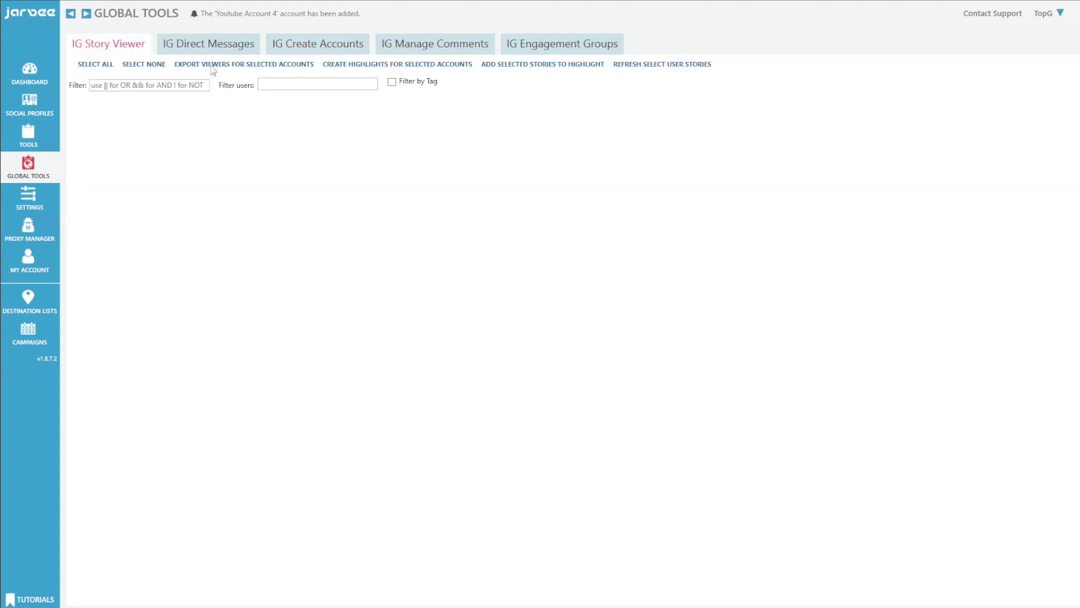
{"action": "left_click", "coordinate": [213, 48]}
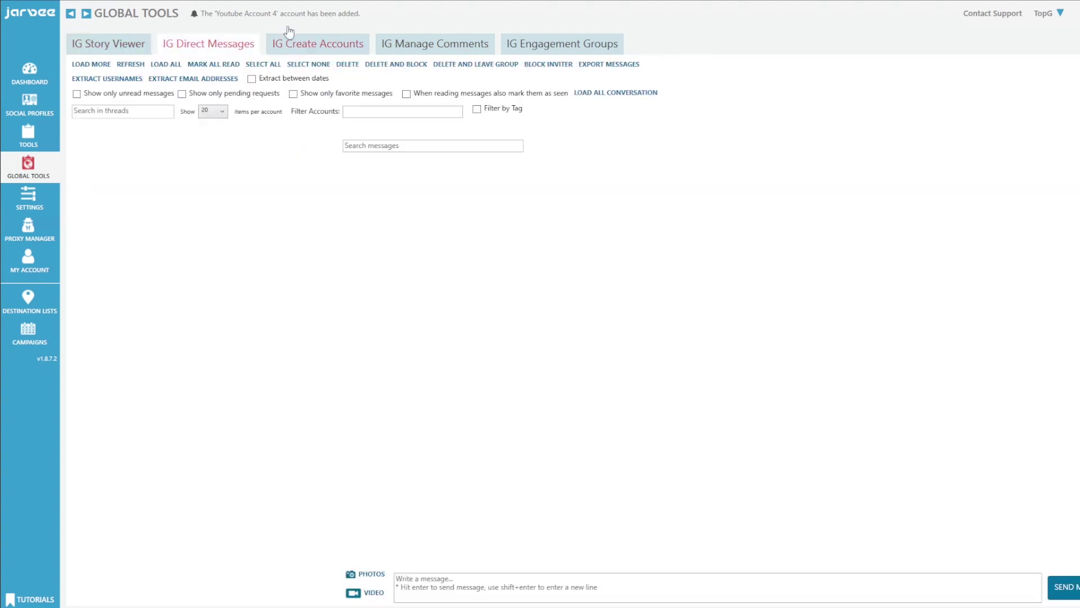
{"action": "left_click", "coordinate": [568, 43]}
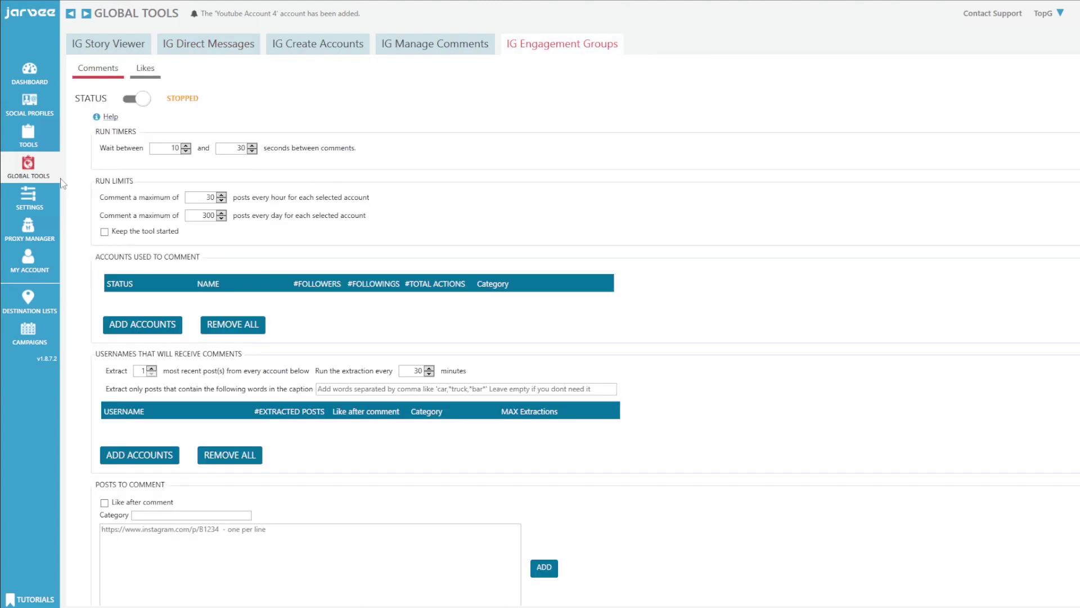
- Look through the general software settings
{"action": "left_click", "coordinate": [31, 197]}
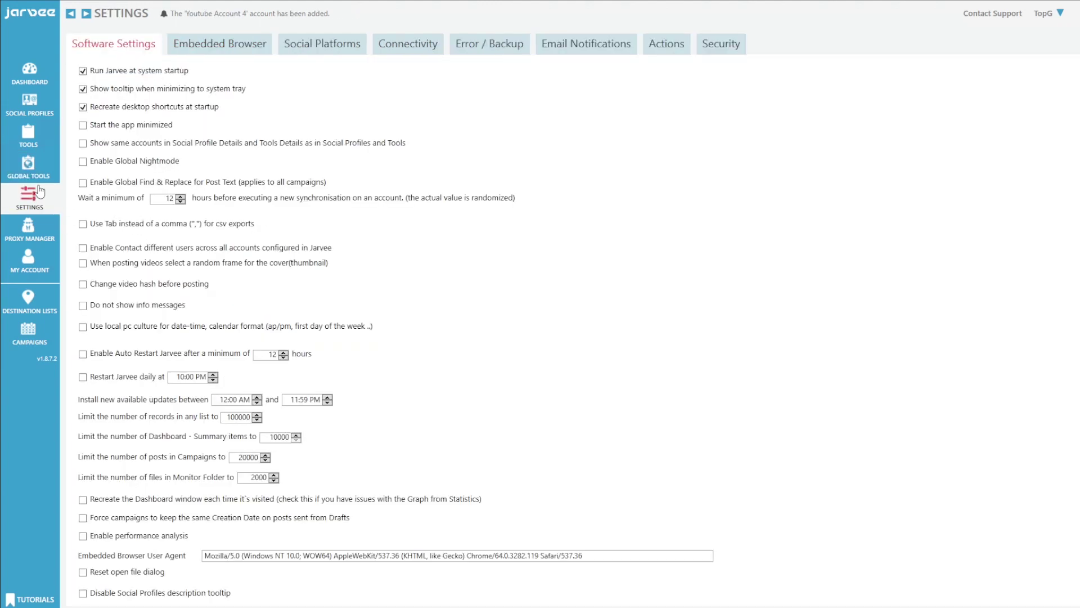
{"action": "scroll", "coordinate": [189, 197], "scroll_direction": "down", "scroll_amount": 1}
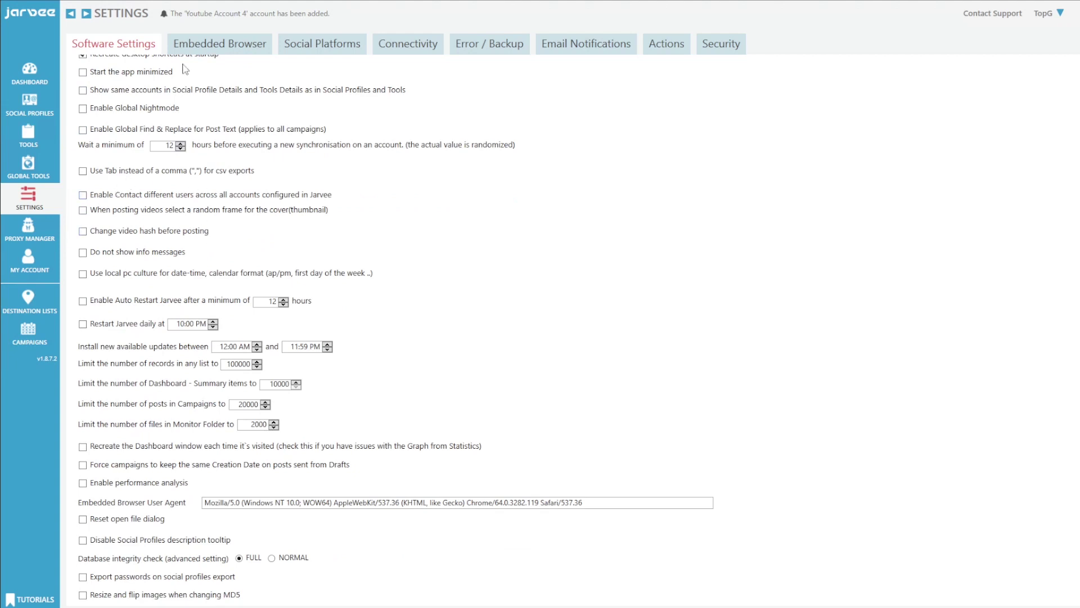
{"action": "scroll", "coordinate": [354, 331], "scroll_direction": "up", "scroll_amount": 1}
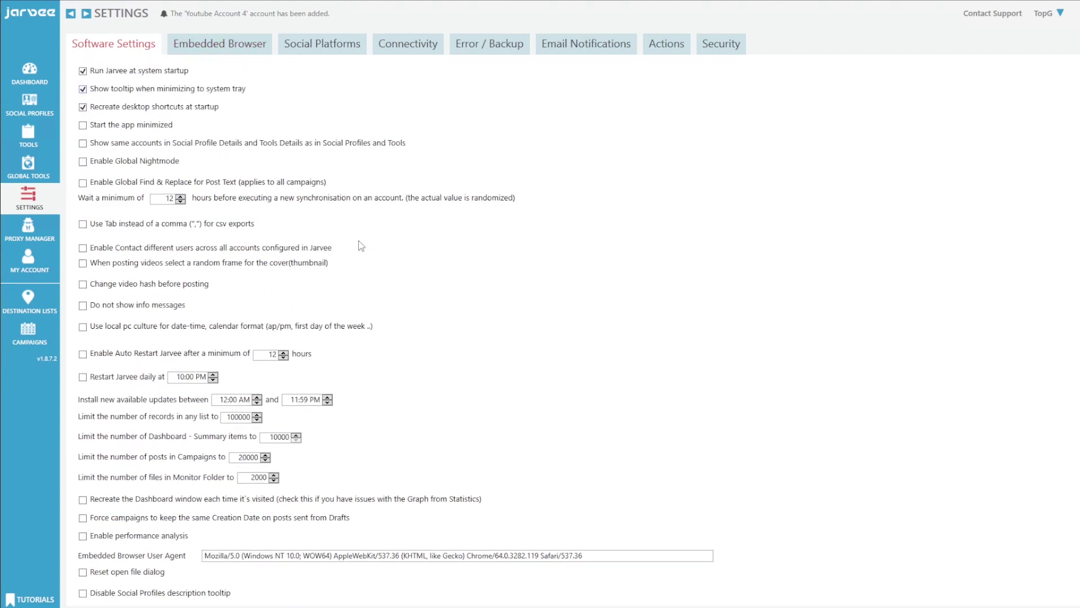
{"action": "scroll", "coordinate": [354, 330], "scroll_direction": "down", "scroll_amount": 1}
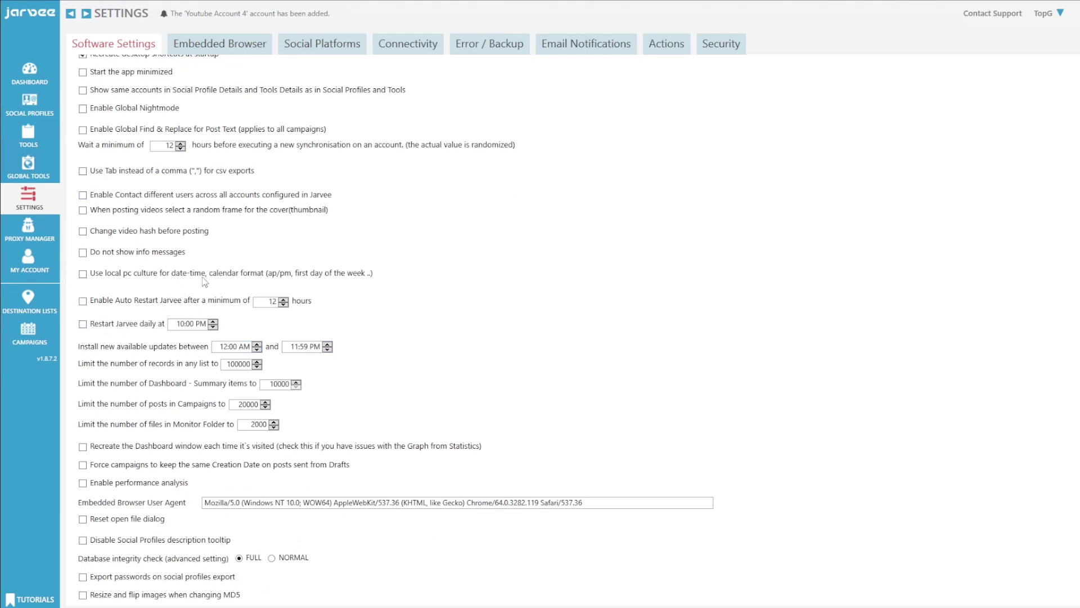
{"action": "scroll", "coordinate": [228, 247], "scroll_direction": "up", "scroll_amount": 1}
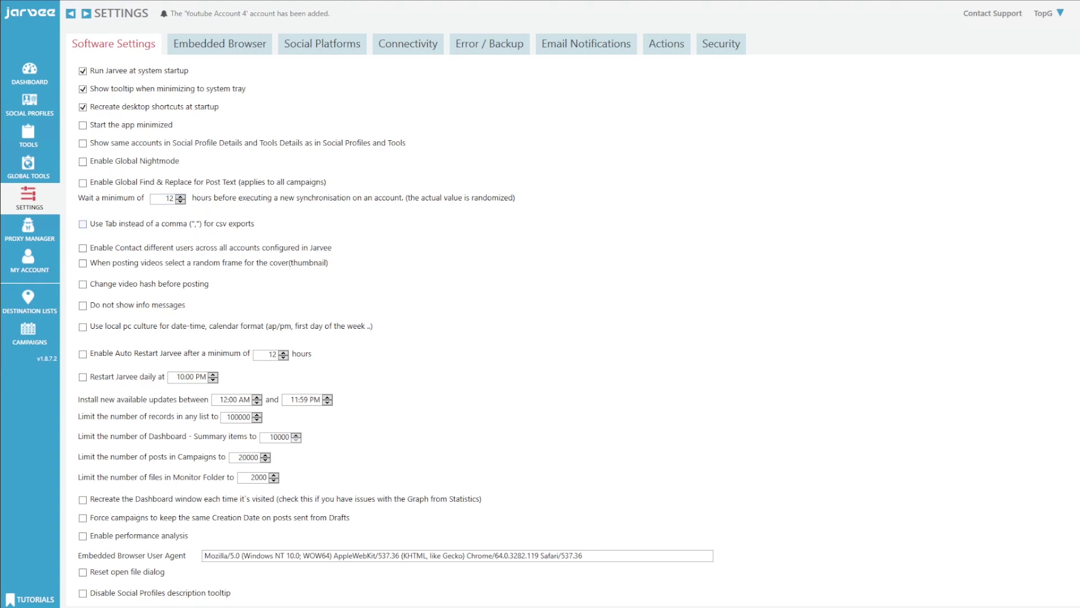
- Add ten empty proxy entries in the proxy manager
{"action": "left_click", "coordinate": [31, 228]}
{"action": "left_click", "coordinate": [232, 52]}
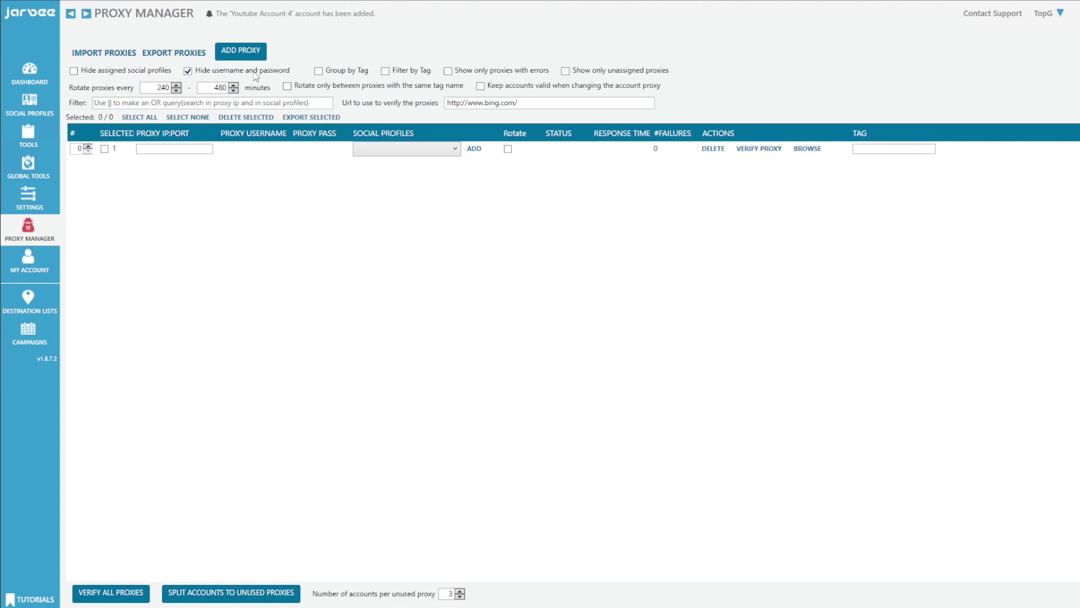
{"action": "left_click", "coordinate": [221, 55]}
{"action": "left_click", "coordinate": [232, 56]}
{"action": "left_click", "coordinate": [232, 56]}
{"action": "left_click", "coordinate": [231, 57]}
{"action": "left_click", "coordinate": [232, 57]}
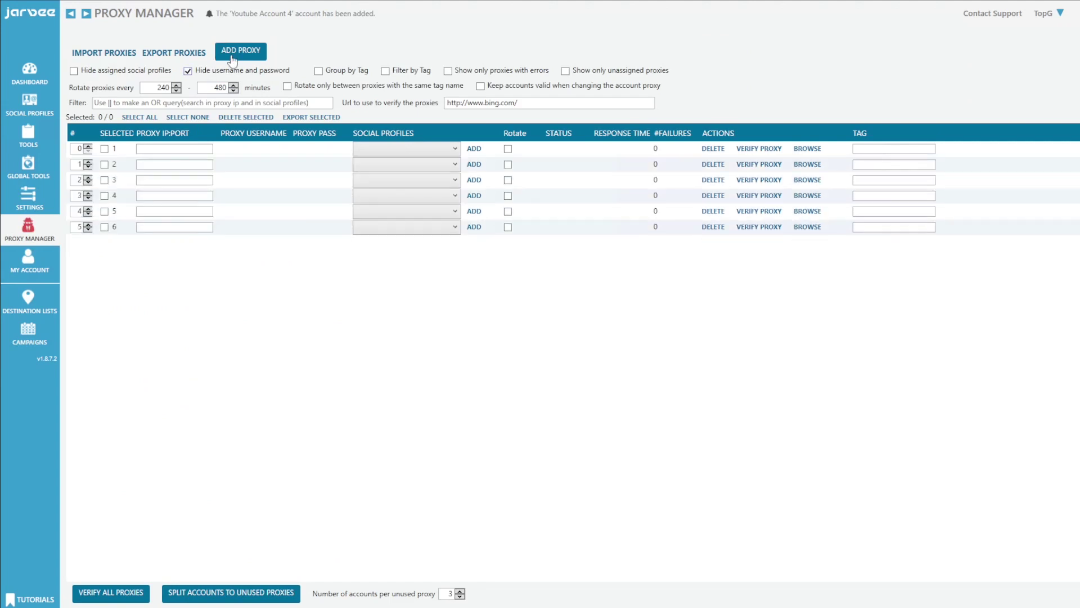
- Assign the Facebook account to the first proxy, Pinterest Account 1 to the second and Twitter Account 3 to the third
{"action": "left_click", "coordinate": [366, 150]}
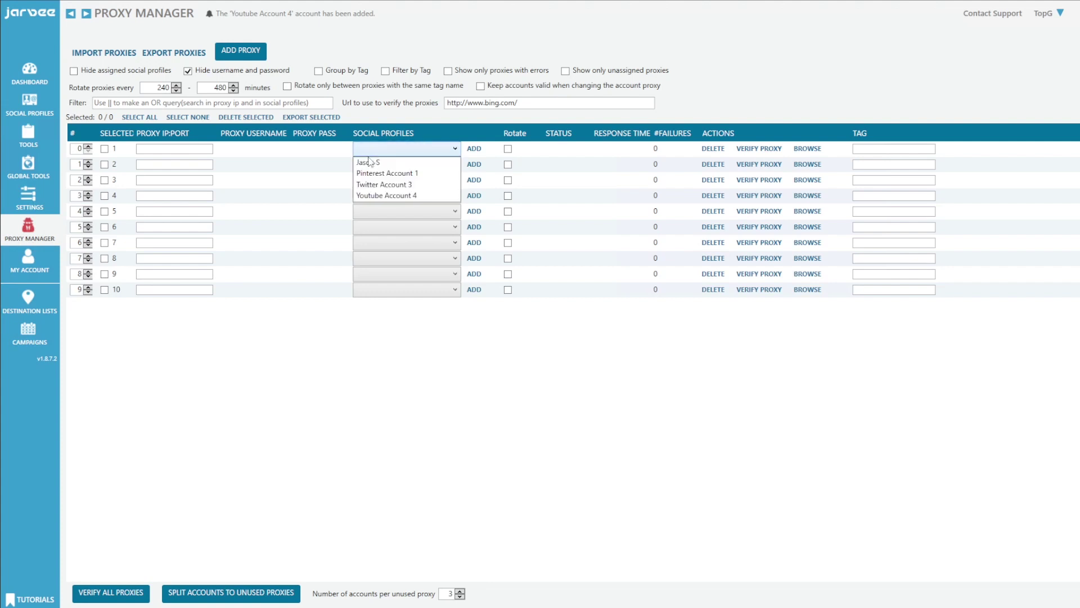
{"action": "left_click", "coordinate": [395, 163]}
{"action": "left_click", "coordinate": [396, 164]}
{"action": "left_click", "coordinate": [388, 188]}
{"action": "left_click", "coordinate": [390, 179]}
{"action": "left_click", "coordinate": [387, 221]}
{"action": "left_click", "coordinate": [388, 225]}
{"action": "left_click", "coordinate": [388, 225]}
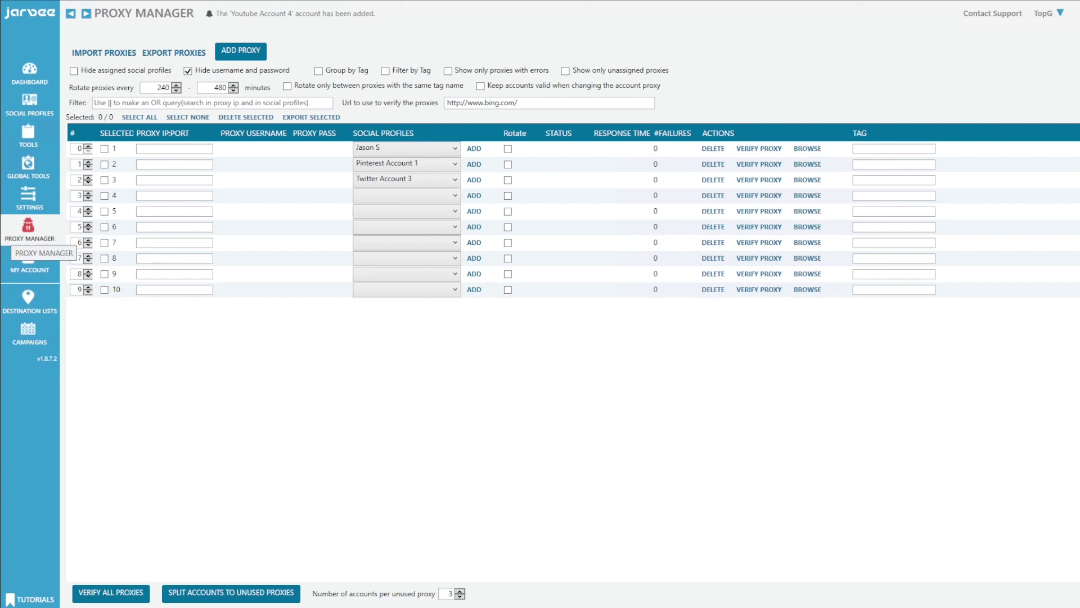
- Add a new standard campaign for publishing on a limited number of destinations
{"action": "left_click", "coordinate": [50, 338]}
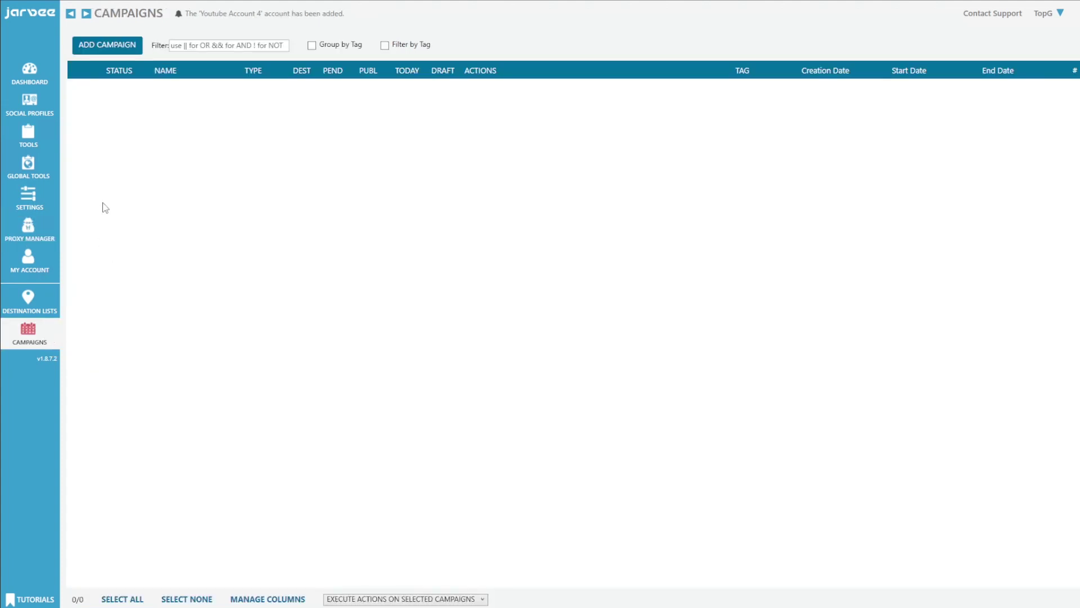
{"action": "left_click", "coordinate": [114, 52]}
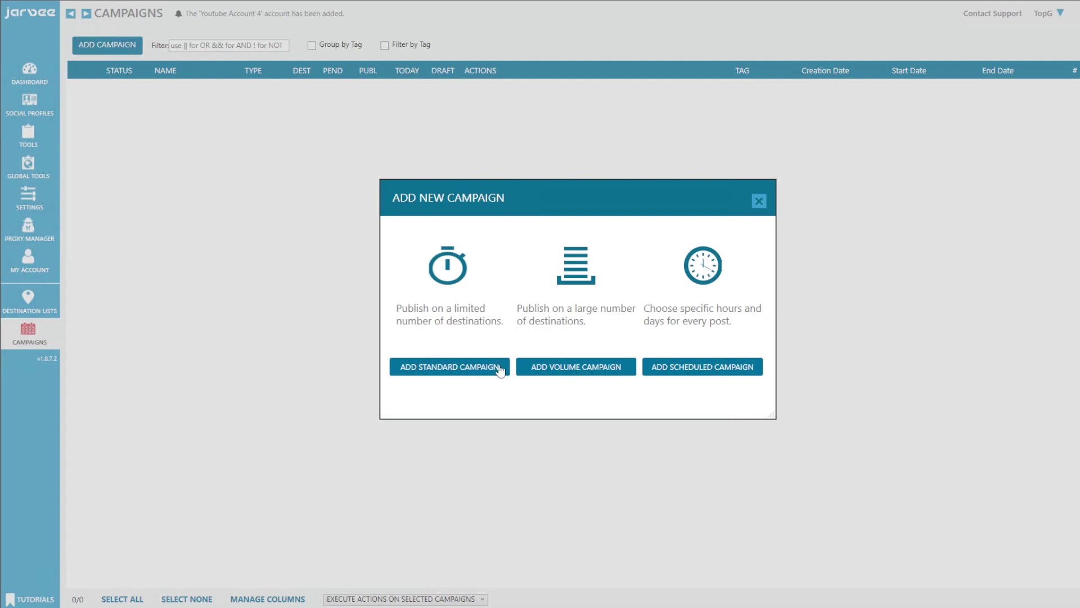
{"action": "left_click", "coordinate": [432, 284]}
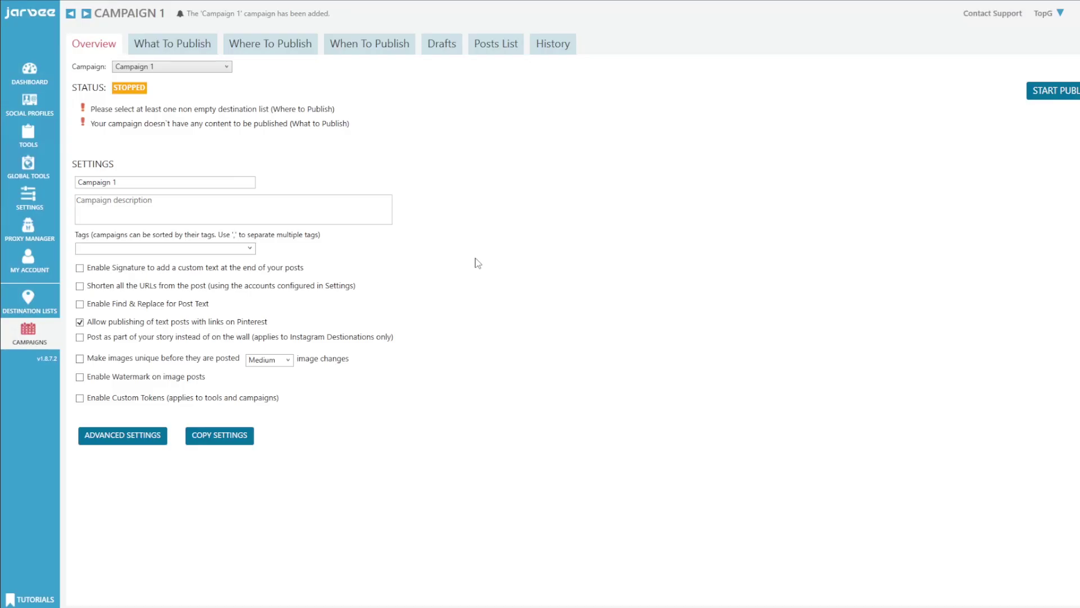